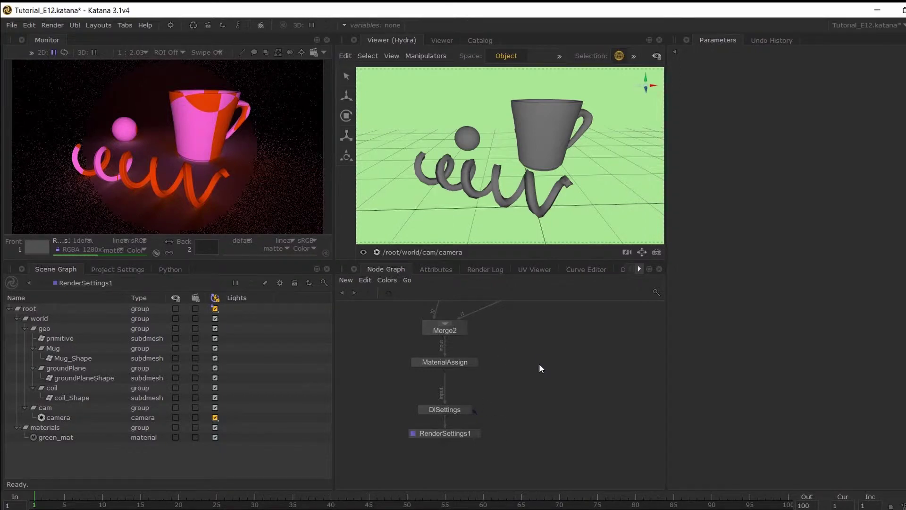
Insert a GafferThree node between MaterialAssign and DlSettings, and inspect its internal node network.
key(Tab)
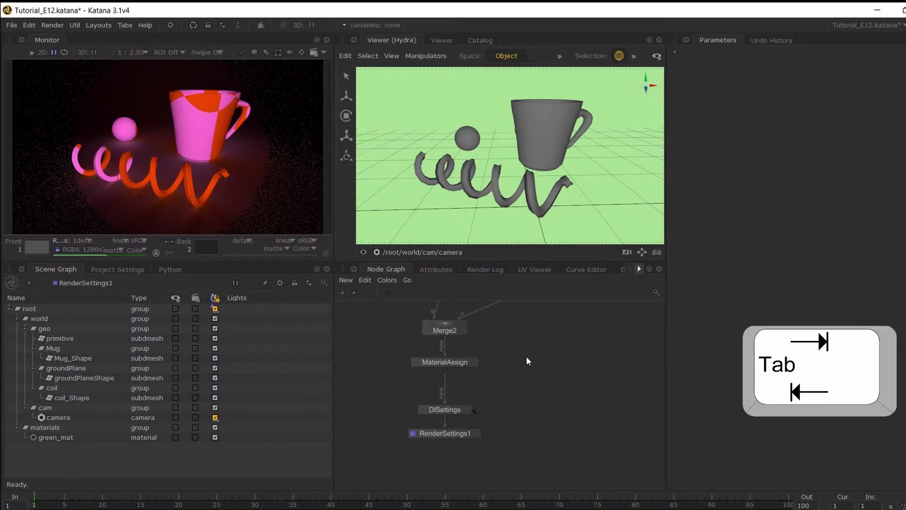
text(gaffer)
key(Return)
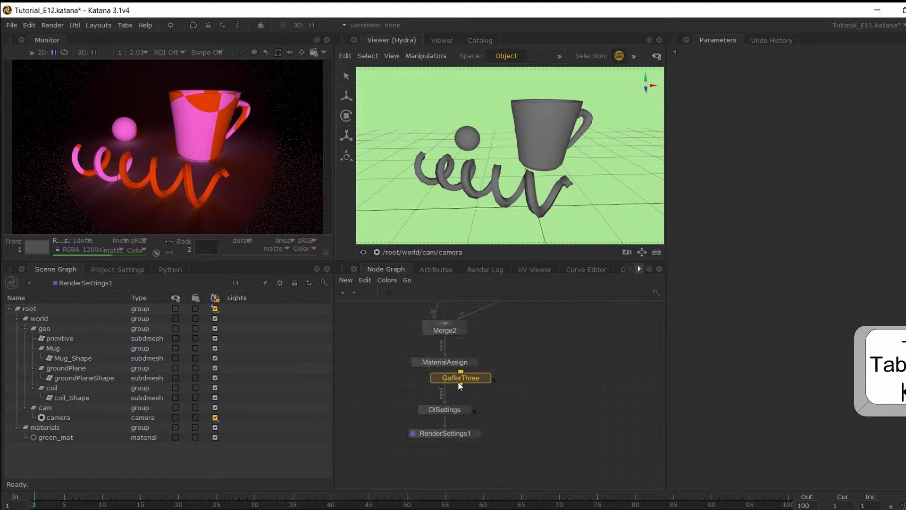
click(446, 384)
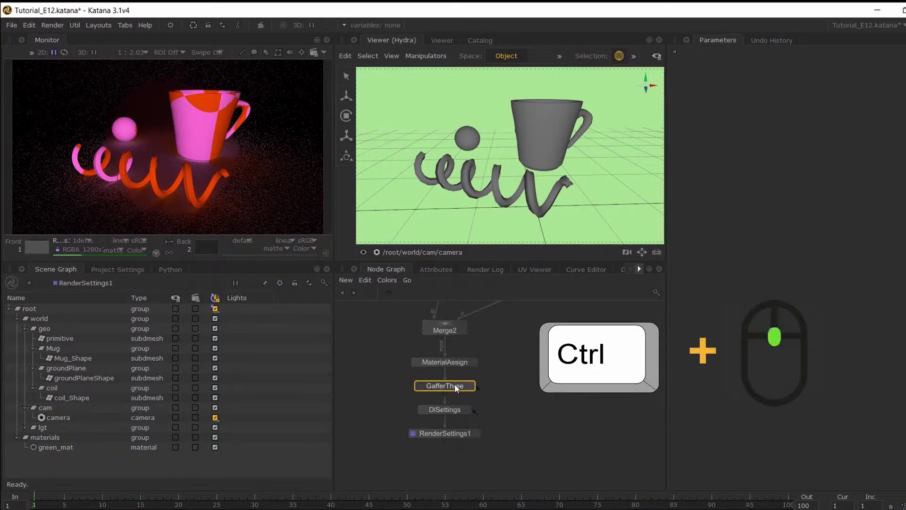
ctrl+middle_click(455, 386)
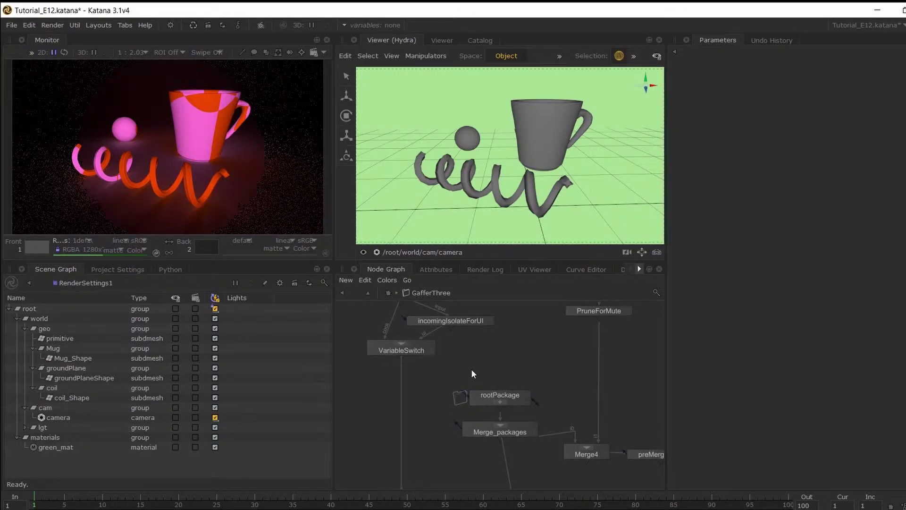
click(368, 292)
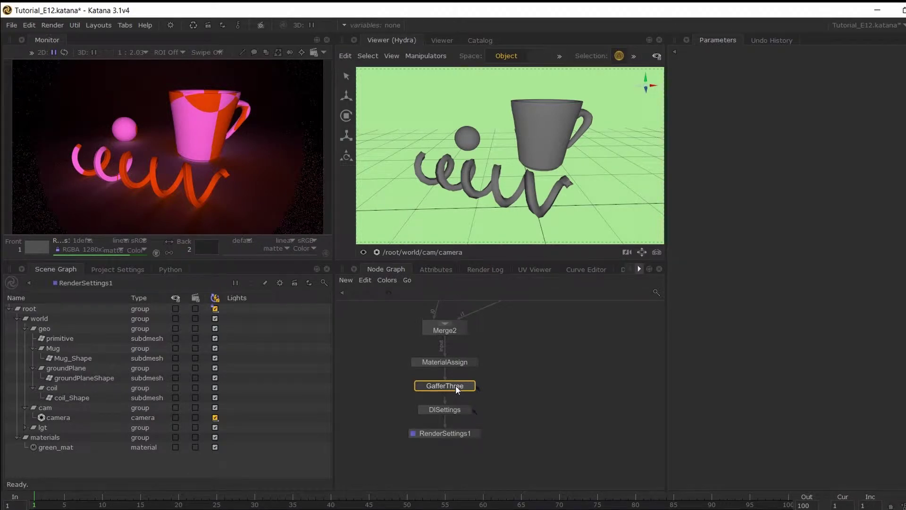
Open the GafferThree parameters, add a 3Delight area light and name it KeyLight.
key(e)
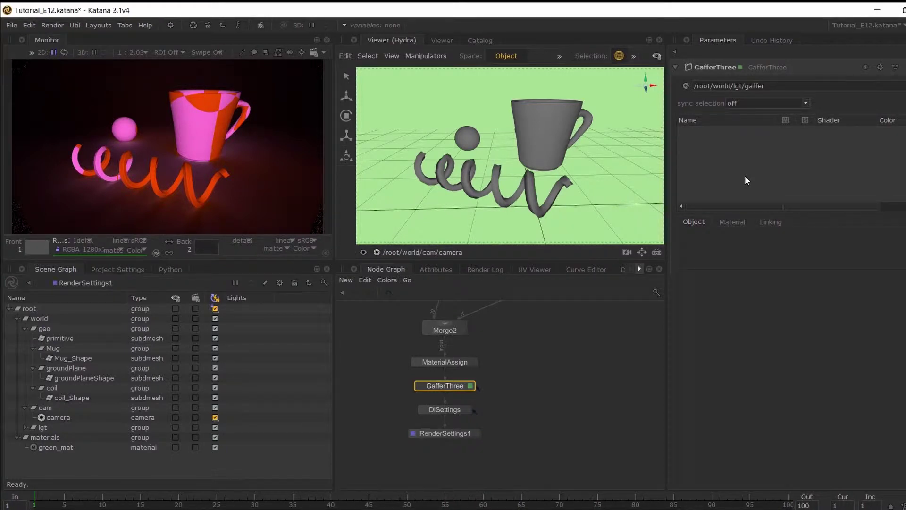
right_click(711, 154)
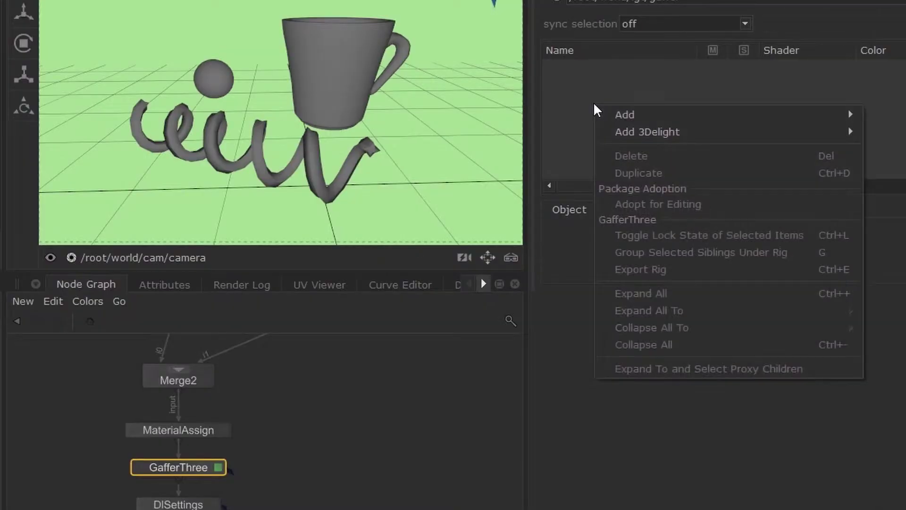
mouse_move(734, 171)
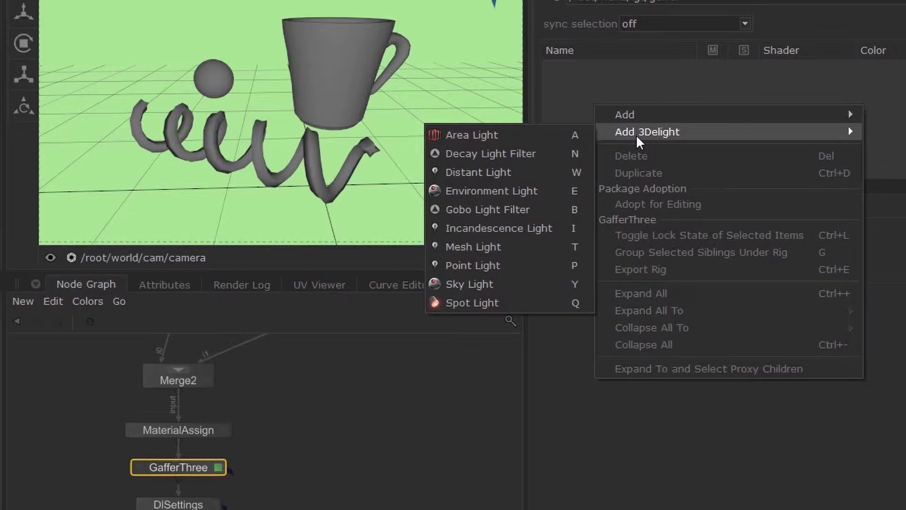
click(528, 136)
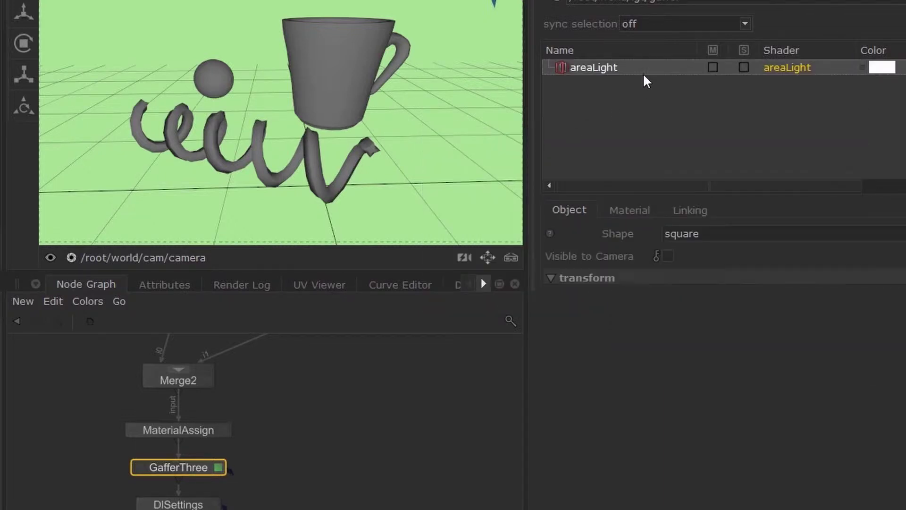
double_click(630, 67)
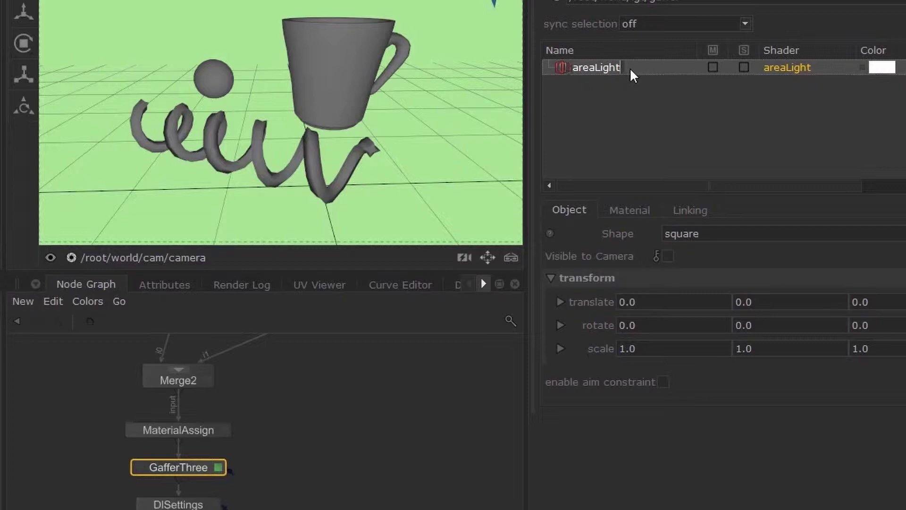
text(Key)
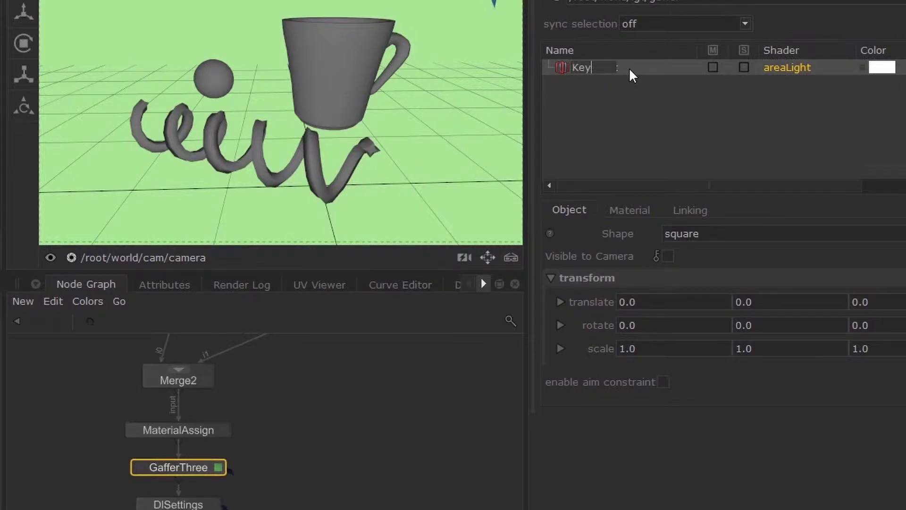
text(Light)
key(Return)
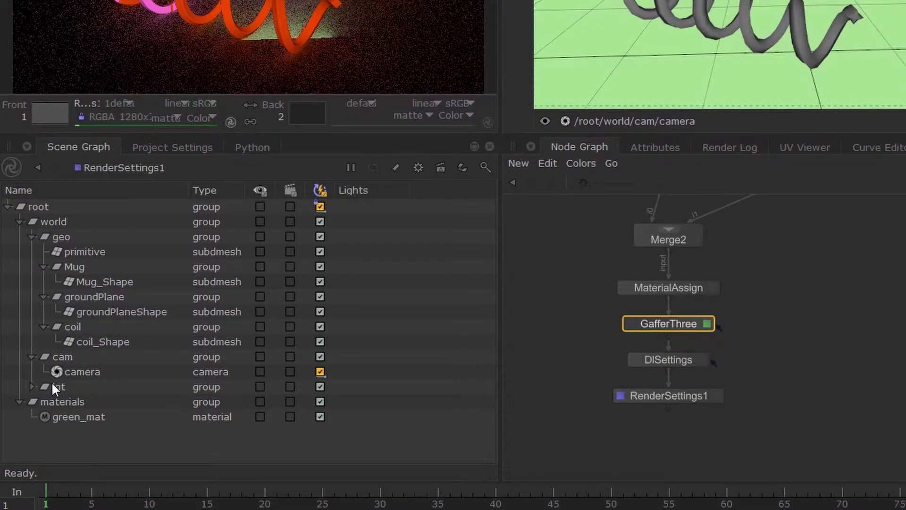
Expand the lgt and gaffer groups in the scene graph and set the gaffer's sync selection to in/out.
click(33, 386)
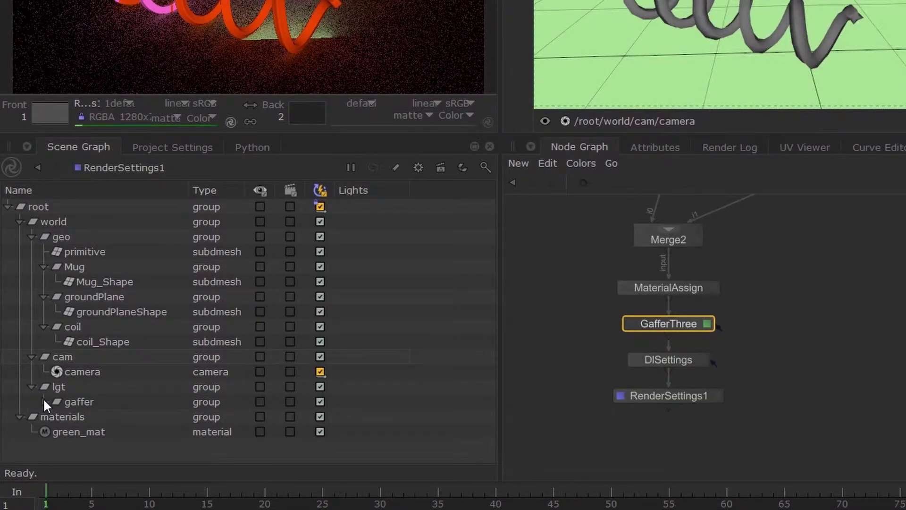
click(44, 400)
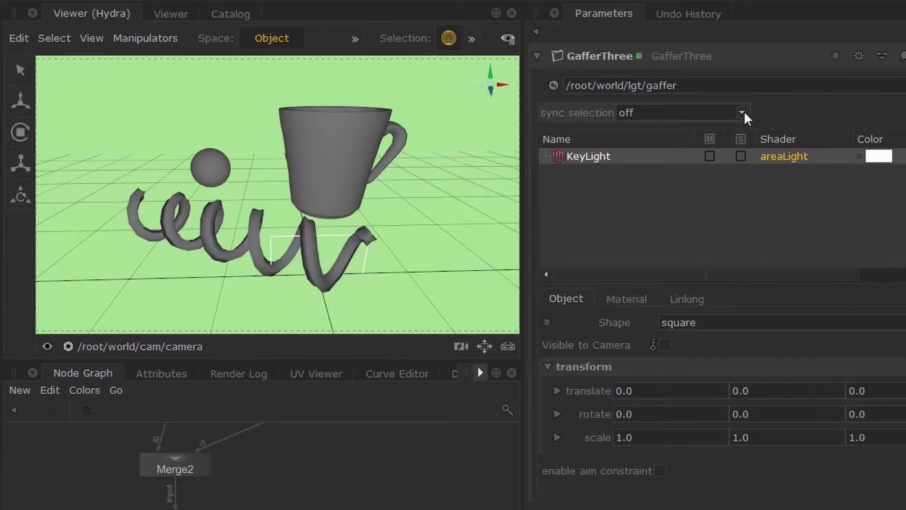
click(743, 114)
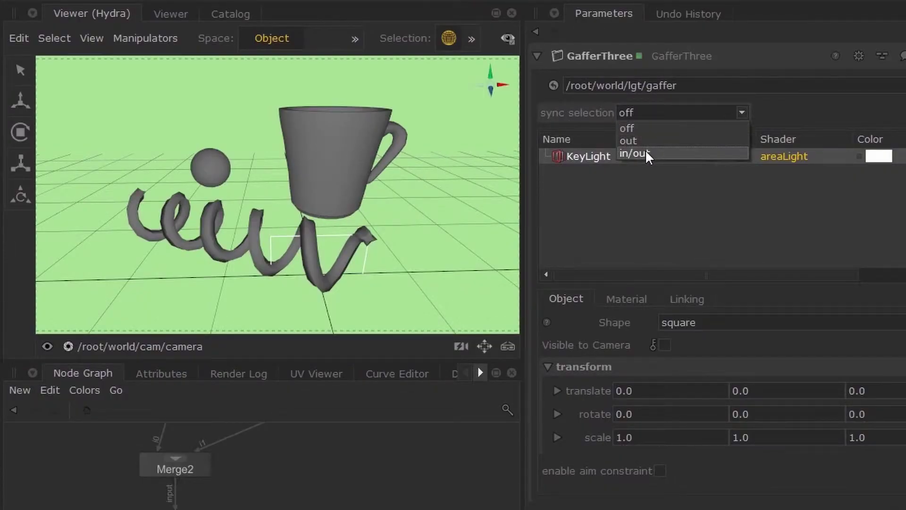
click(642, 152)
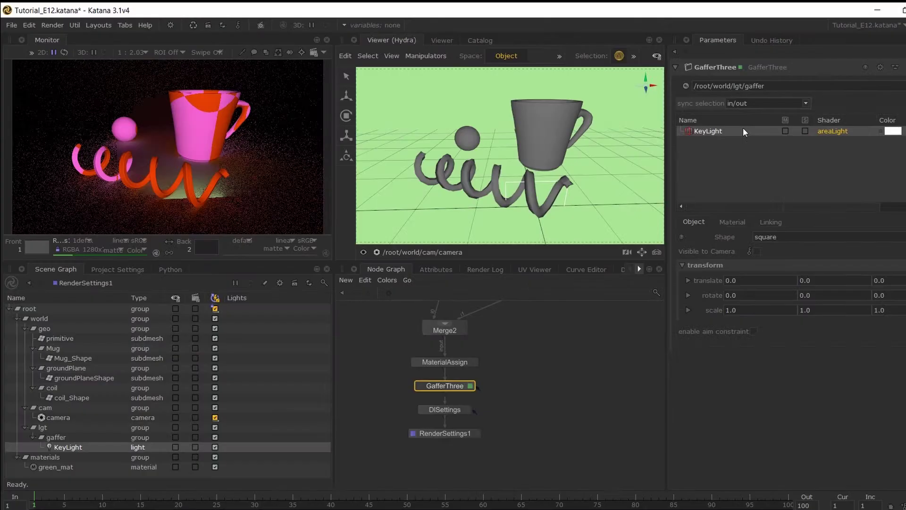
Clear the selection and reselect KeyLight in the gaffer's light list to check its synchronisation with the scene graph.
double_click(52, 426)
click(745, 157)
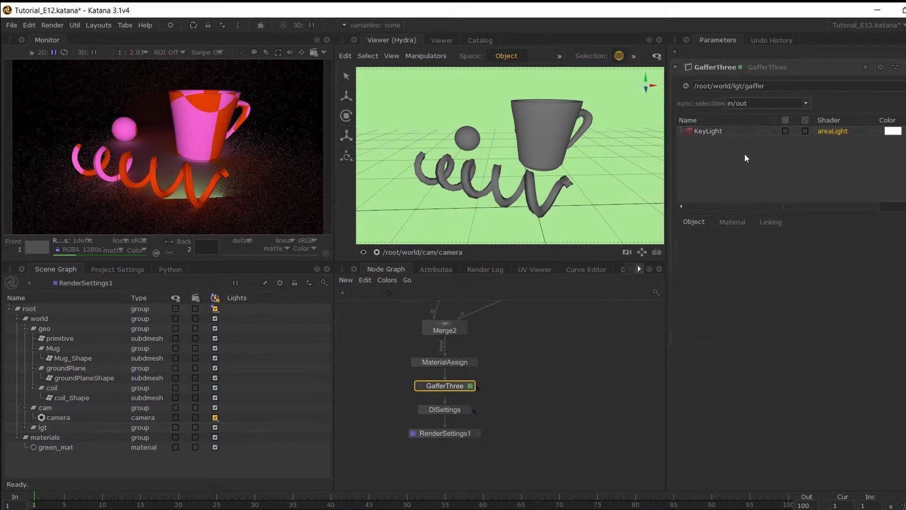
click(710, 130)
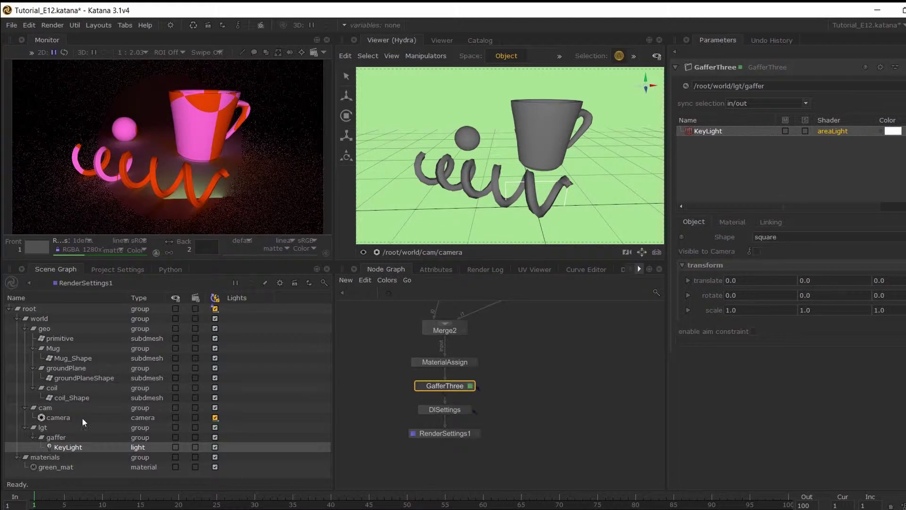
Add a 3Delight distant light to the gaffer and delete it again.
click(526, 153)
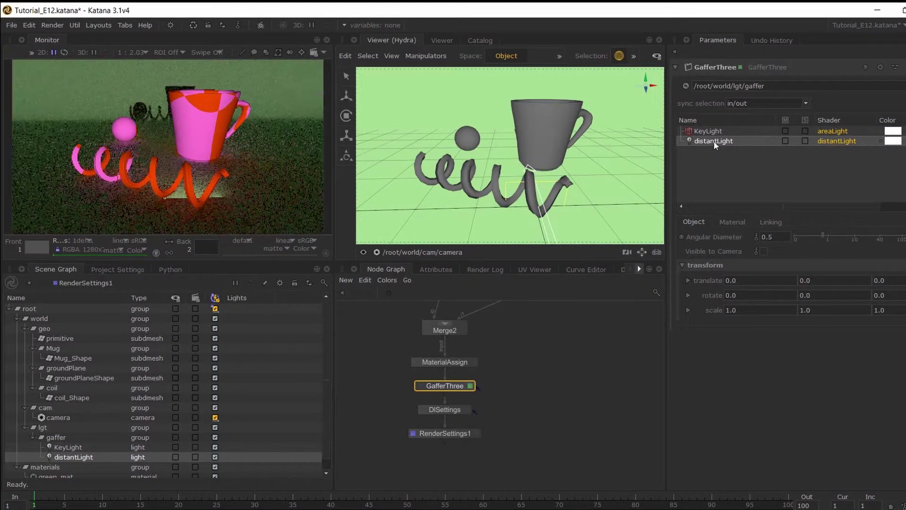
key(Delete)
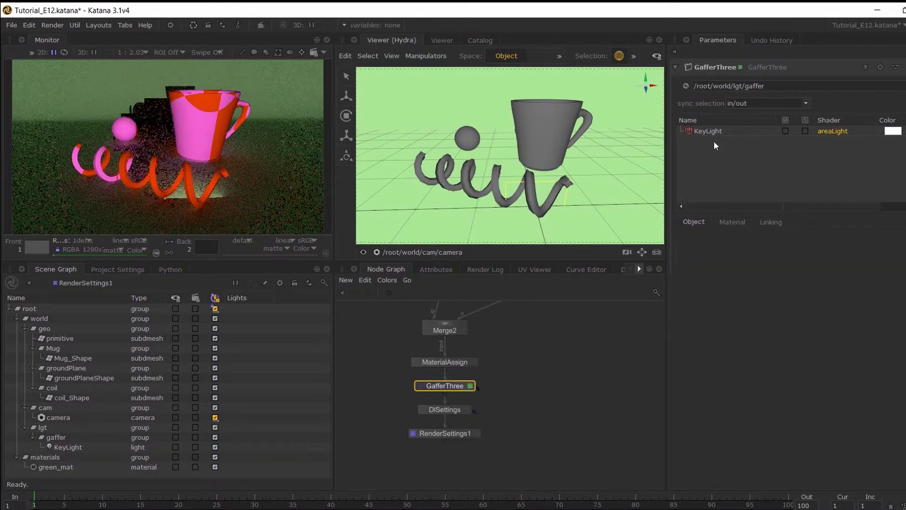
Translate KeyLight in the viewer to about -1.69 on X and -0.31 on Z.
click(345, 96)
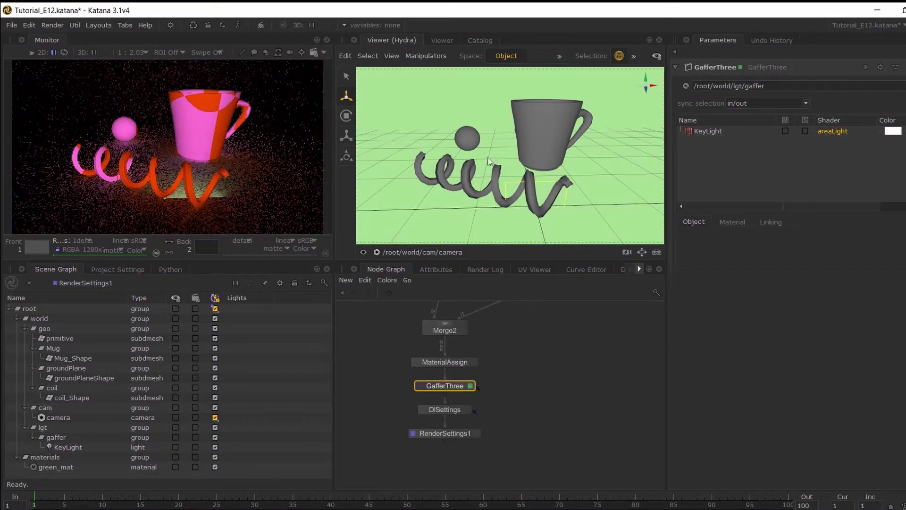
click(548, 187)
key(w)
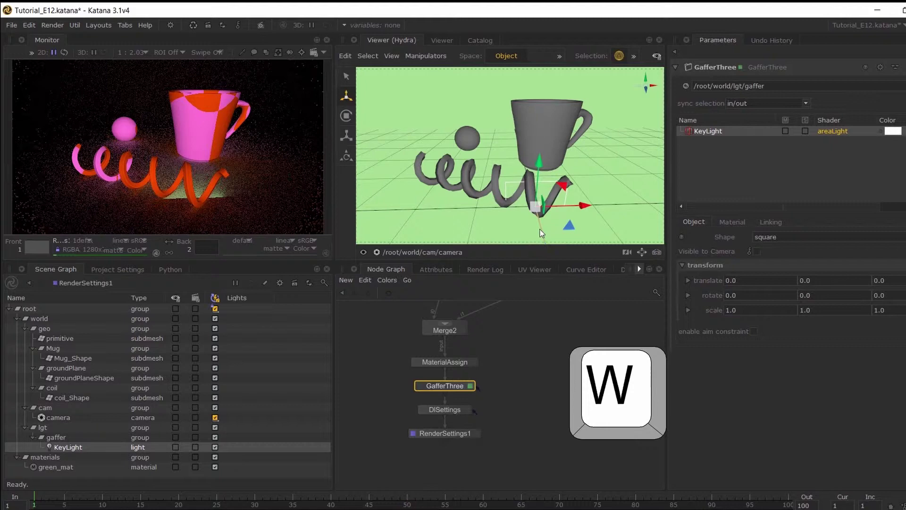
drag(541, 233, 519, 221)
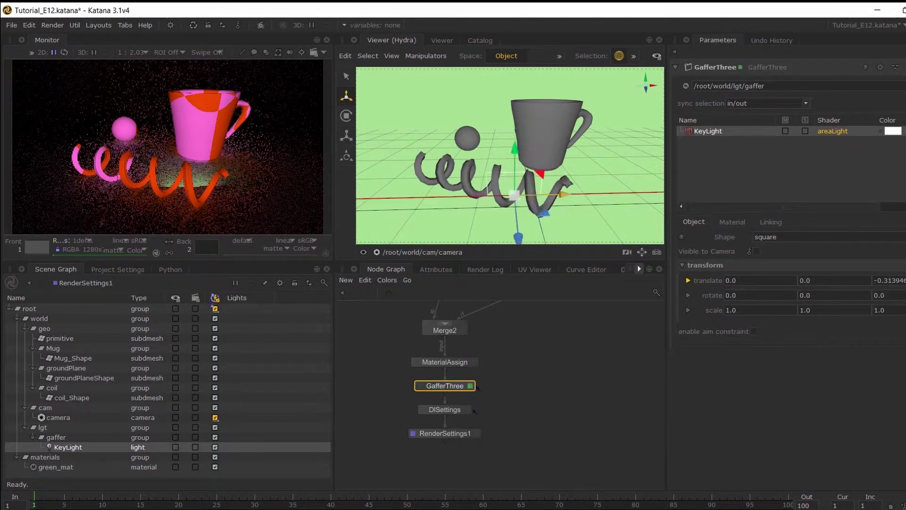
drag(565, 193, 493, 194)
Rotate KeyLight to about -25 degrees around Y and raise it to about 0.89 on Y.
key(e)
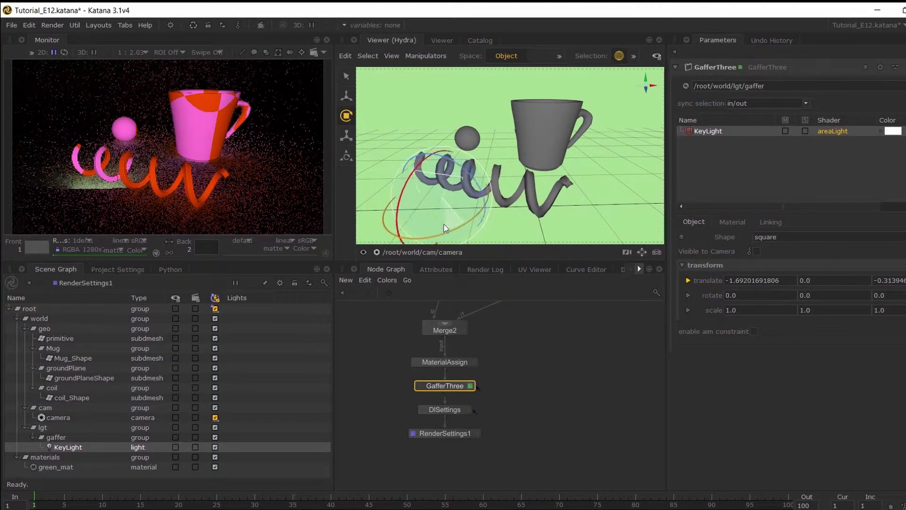
drag(444, 229, 427, 221)
key(w)
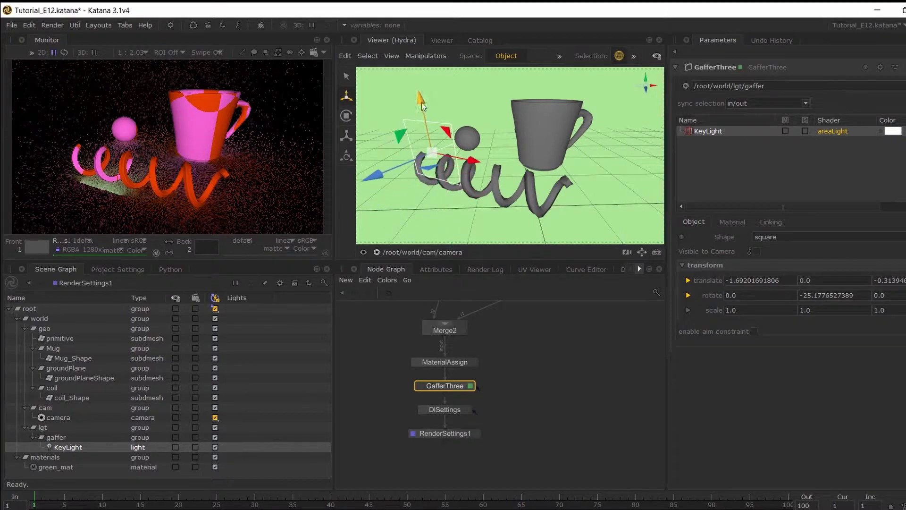
drag(421, 103, 420, 87)
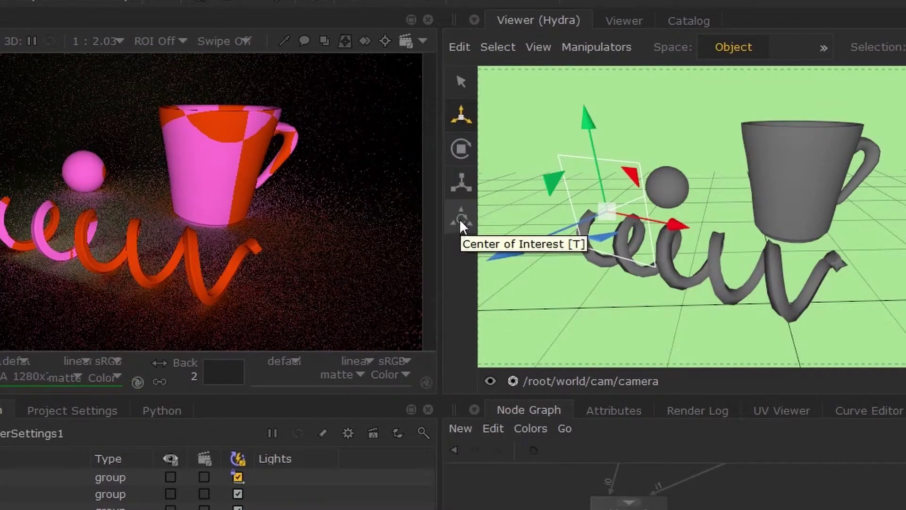
Aim KeyLight at the mug with the Center of Interest manipulator, tilting it to about -18.6 degrees around X.
click(460, 217)
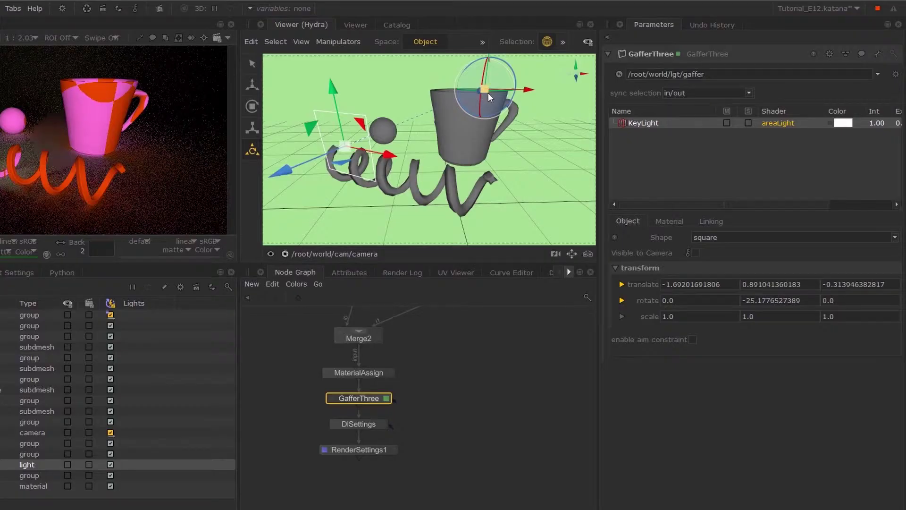
key(t)
key(t)
drag(488, 55, 326, 248)
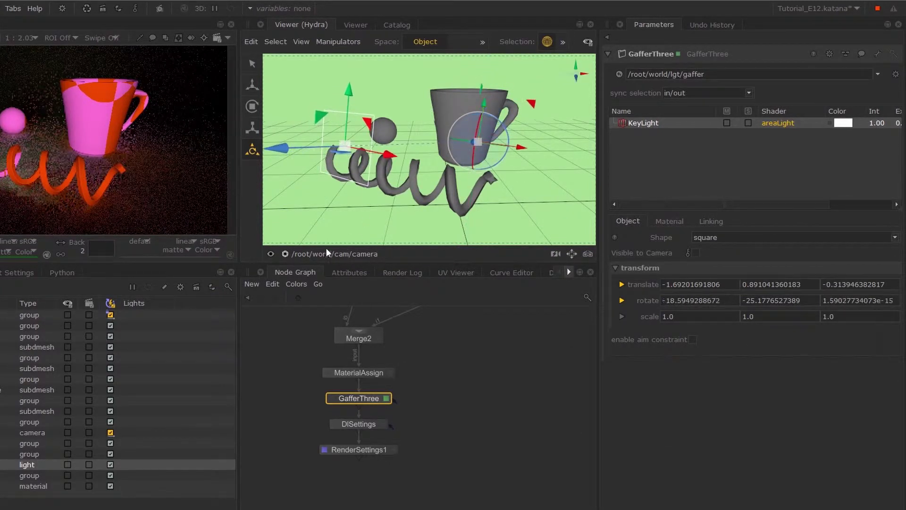
Look through the persp camera and move KeyLight's center of interest onto the mug, tilting the light to about -34.9 degrees around X.
click(315, 257)
click(301, 293)
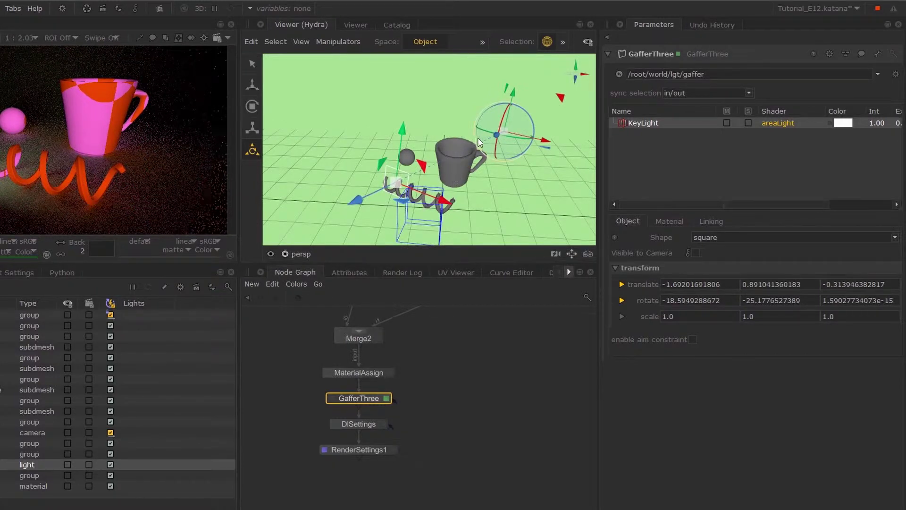
alt+drag(505, 159, 504, 175)
drag(508, 119, 456, 143)
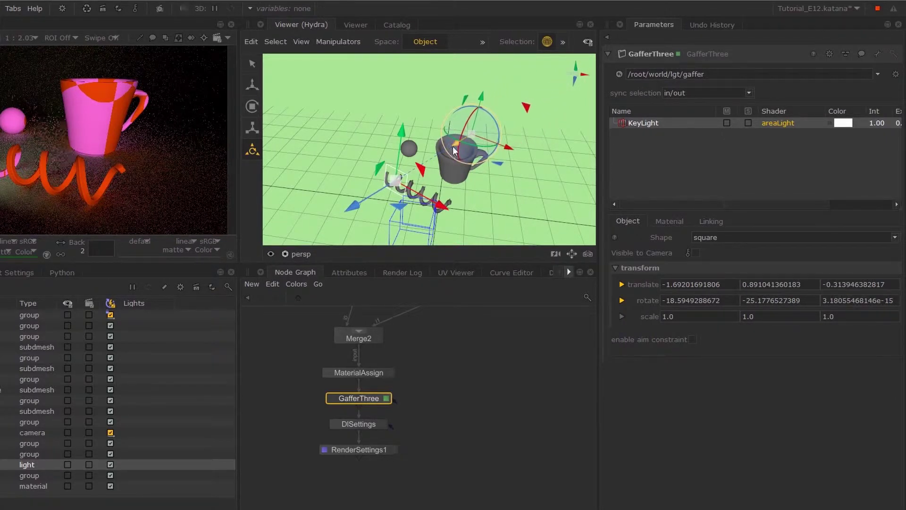
drag(482, 99, 472, 129)
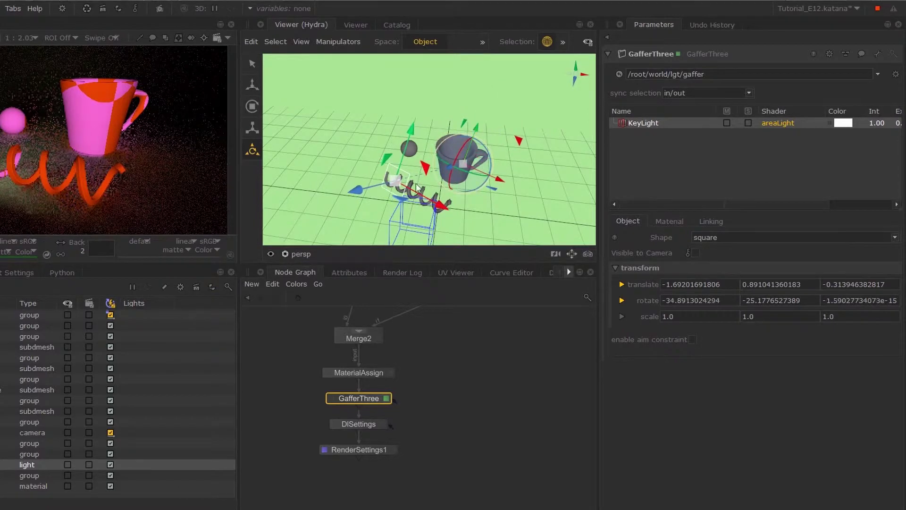
Move KeyLight to about -3.01, 3.01, -1.03 with its aim on the mug, and scale it uniformly to about 2.46.
drag(442, 206, 430, 142)
key(w)
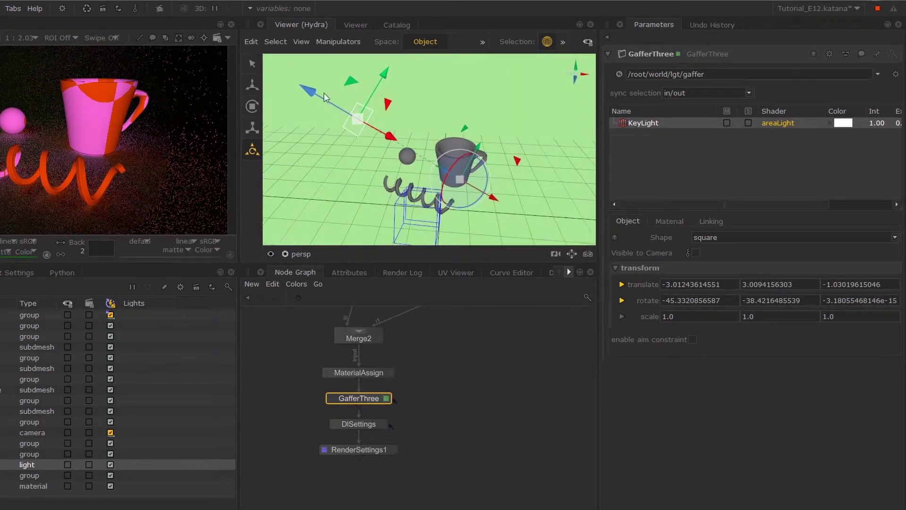
drag(360, 122, 394, 120)
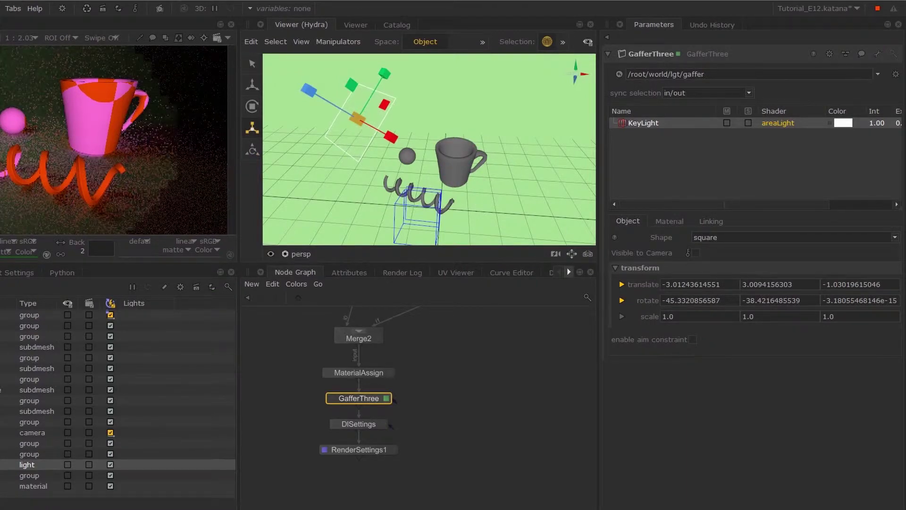
drag(684, 119, 724, 118)
Set KeyLight's intensity to 20 in the gaffer's light list.
double_click(872, 124)
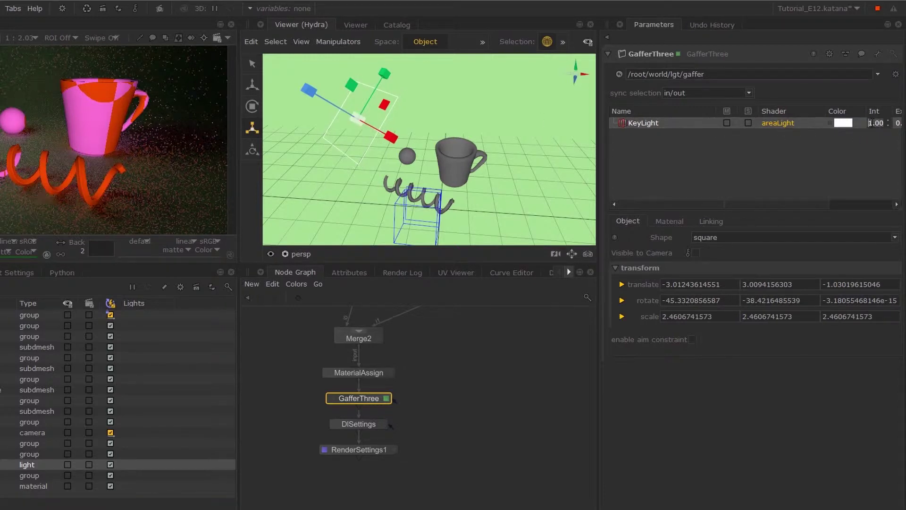
text(20)
key(Return)
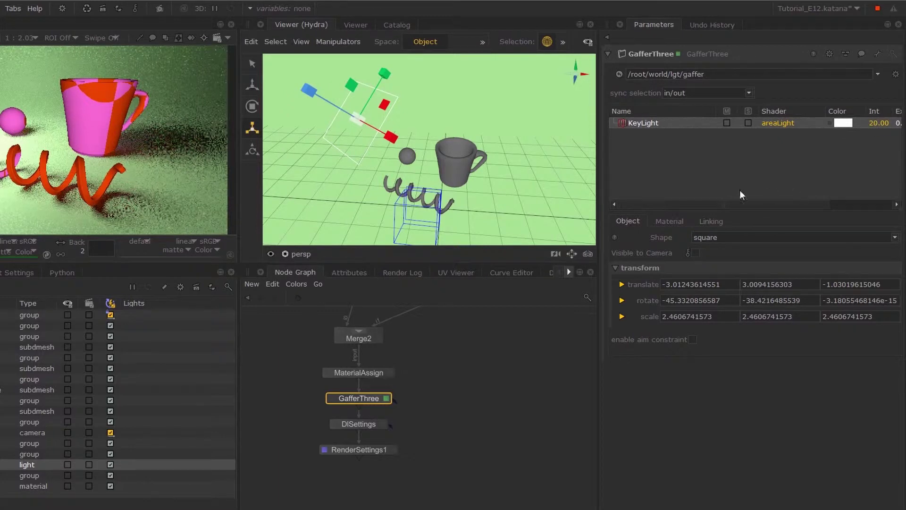
Move KeyLight back and up from the mug to about -3.97, 4.57, 0.18.
alt+drag(496, 137, 384, 130)
key(e)
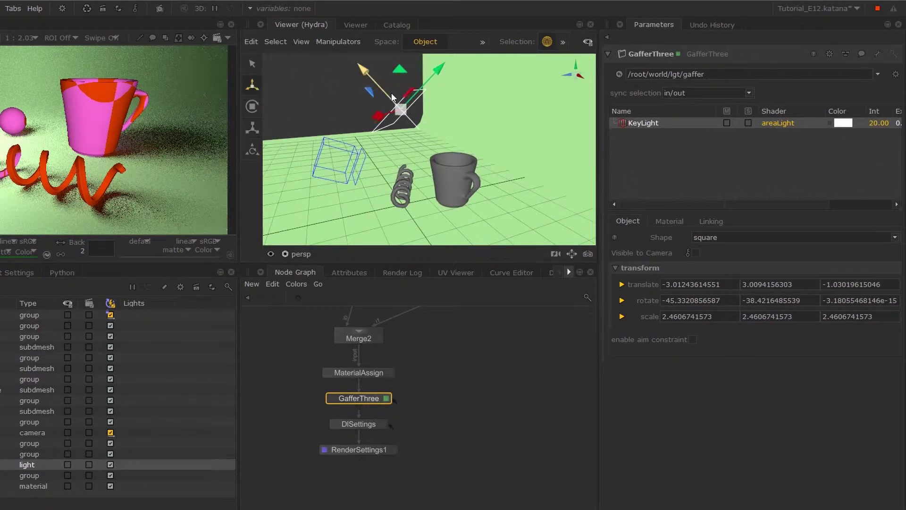
key(w)
drag(402, 101, 344, 47)
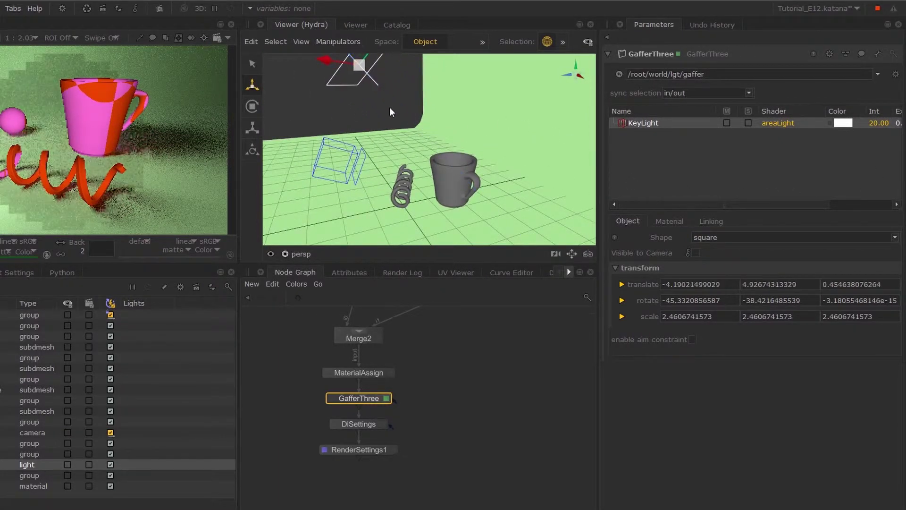
alt+drag(383, 121, 429, 155)
scroll(396, 121, down, 3)
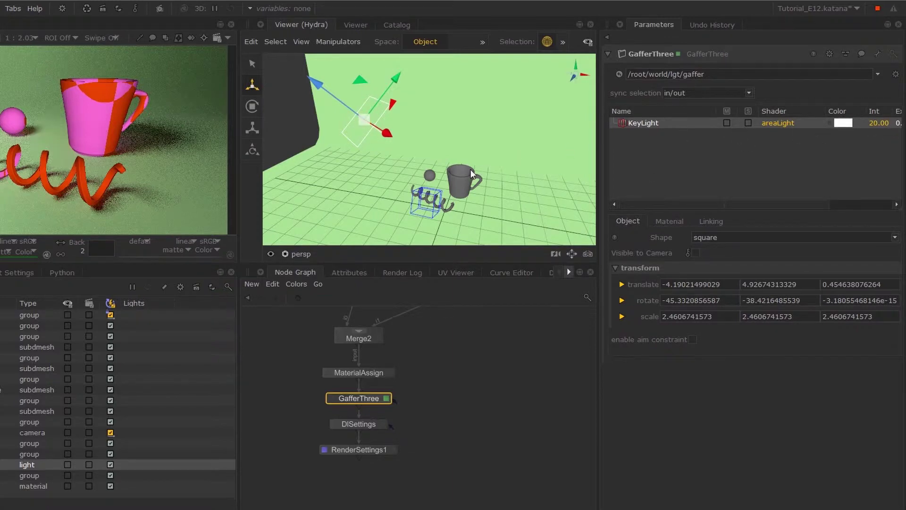
drag(344, 101, 448, 149)
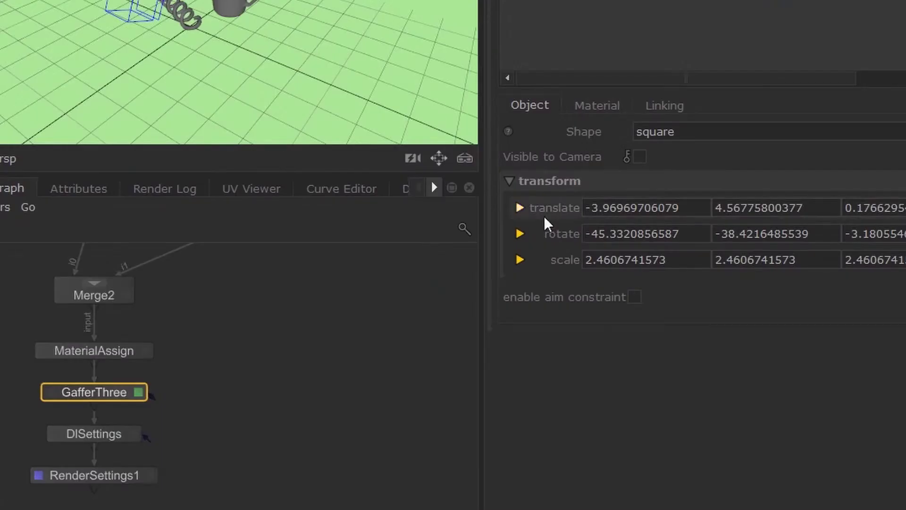
Enable KeyLight's aim constraint with /root/world/geo/Mug/Mug_Shape as the target path, and activate the Center of Interest manipulator.
click(633, 296)
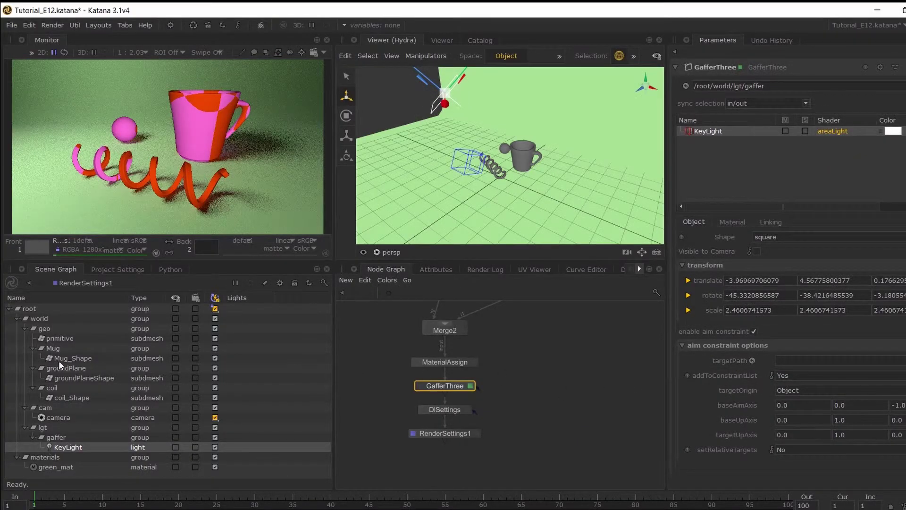
middle_drag(63, 362, 783, 361)
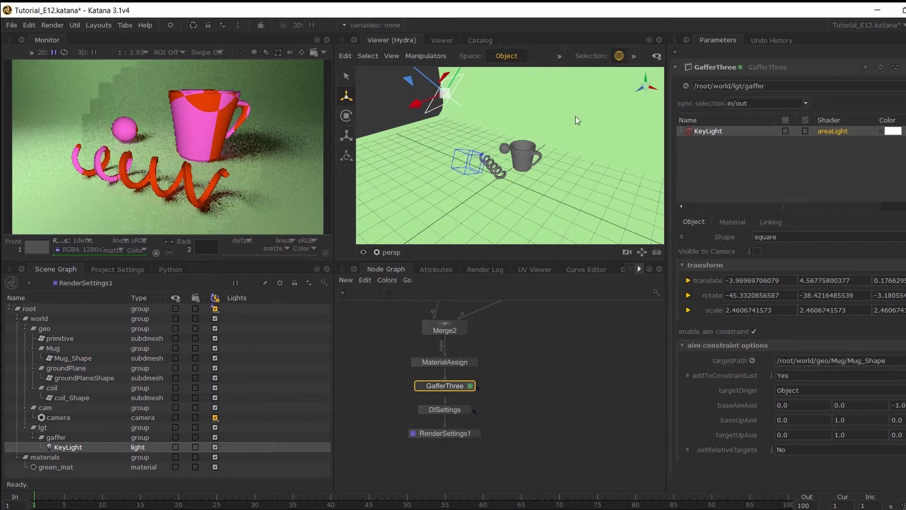
alt+drag(470, 127, 485, 134)
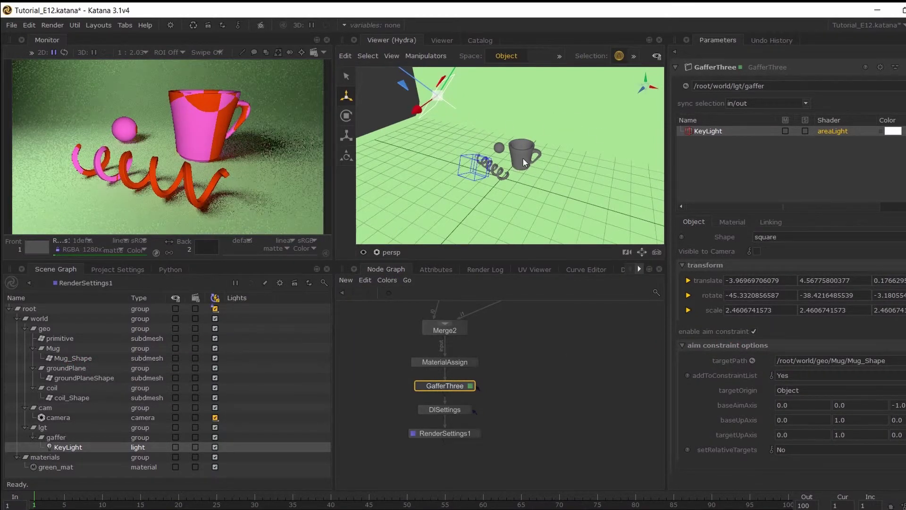
alt+drag(523, 157, 364, 141)
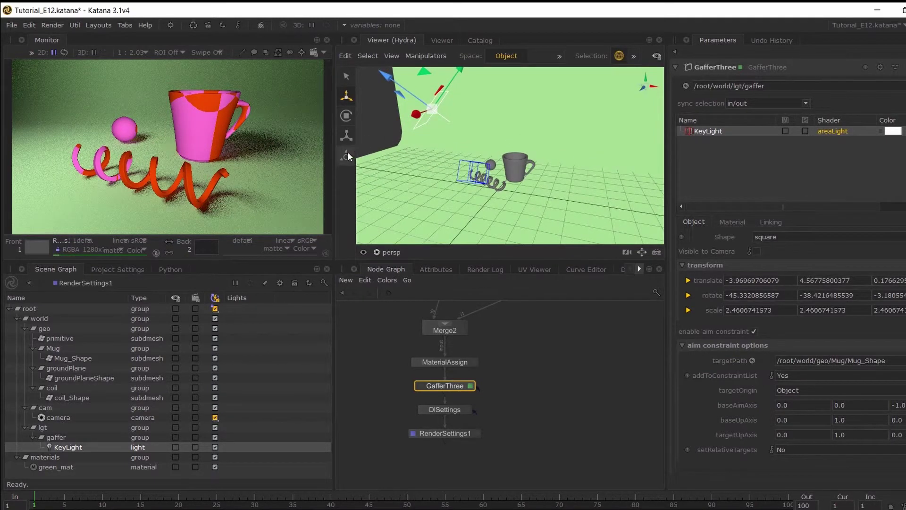
click(346, 155)
alt+drag(562, 171, 476, 150)
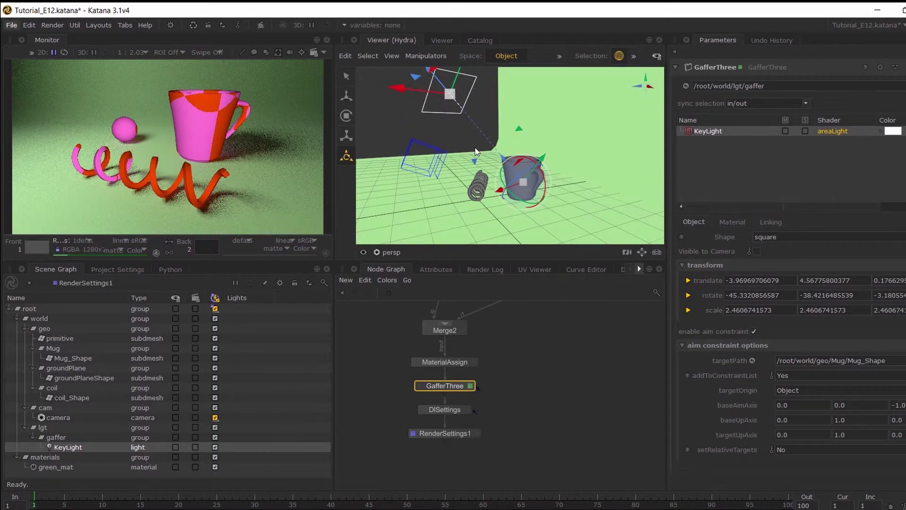
Duplicate KeyLight in the gaffer's light list and name the copy FillLight.
right_click(708, 130)
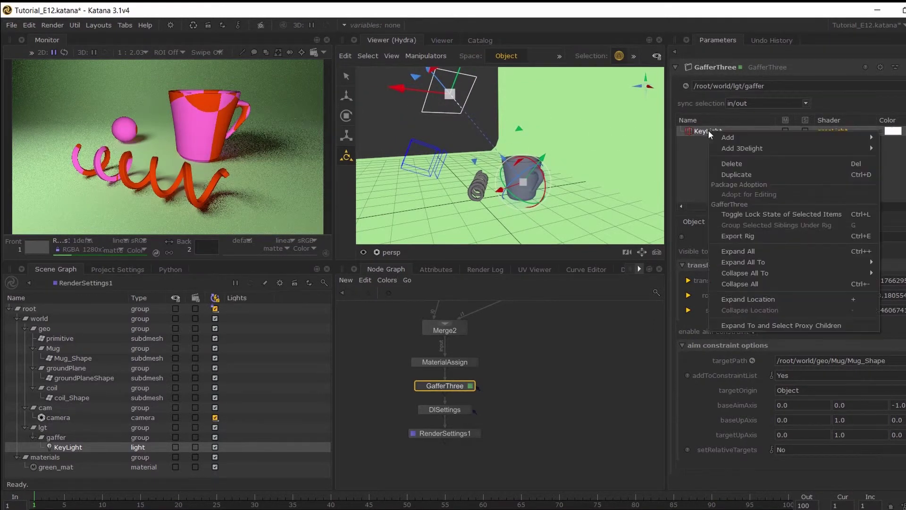
click(744, 175)
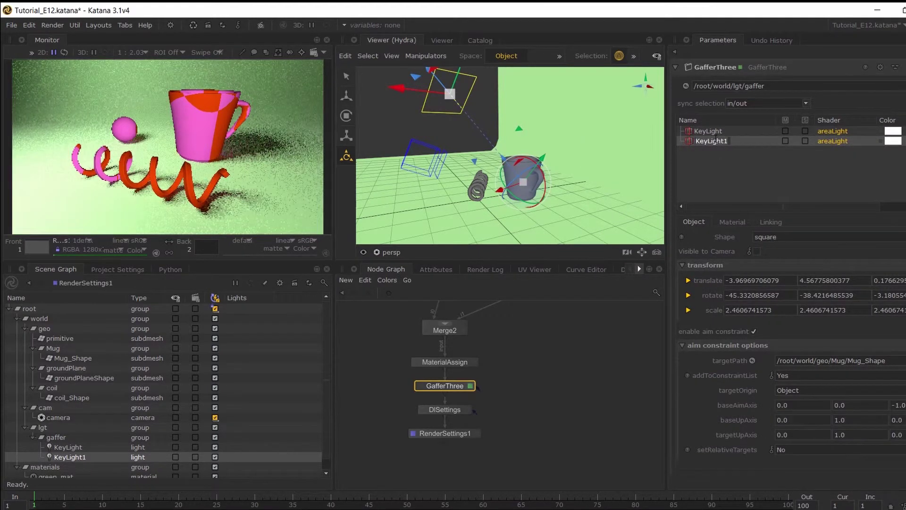
text(FillLight)
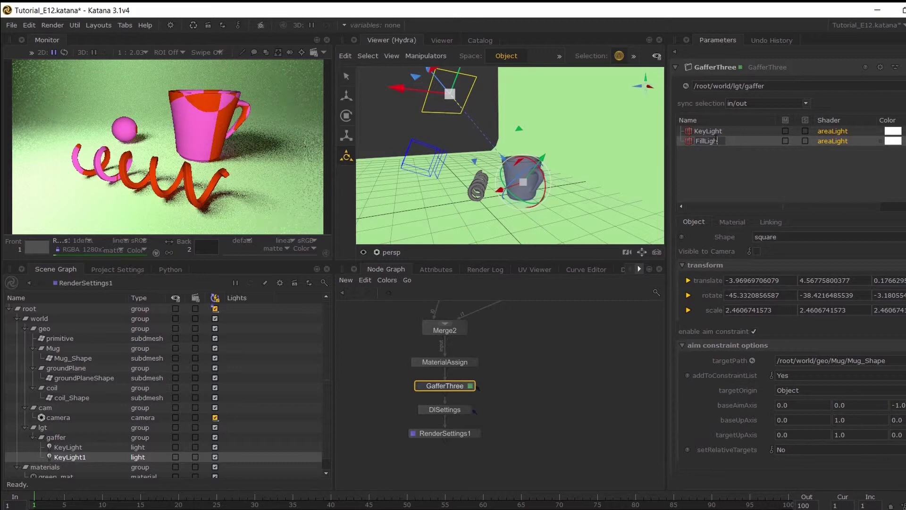
key(Return)
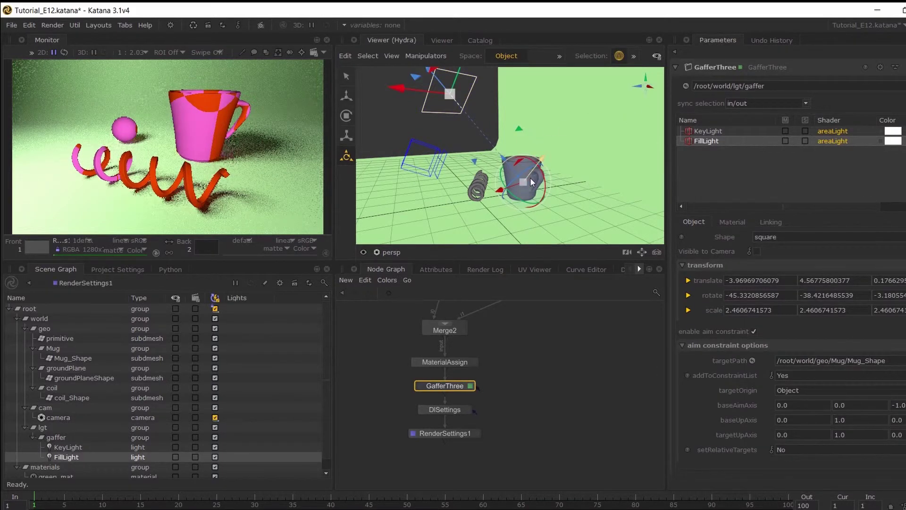
Swing FillLight around the mug to the side opposite KeyLight and pull it back to about 5.06, 5.16, 0.22.
drag(531, 178, 533, 235)
alt+drag(465, 132, 552, 142)
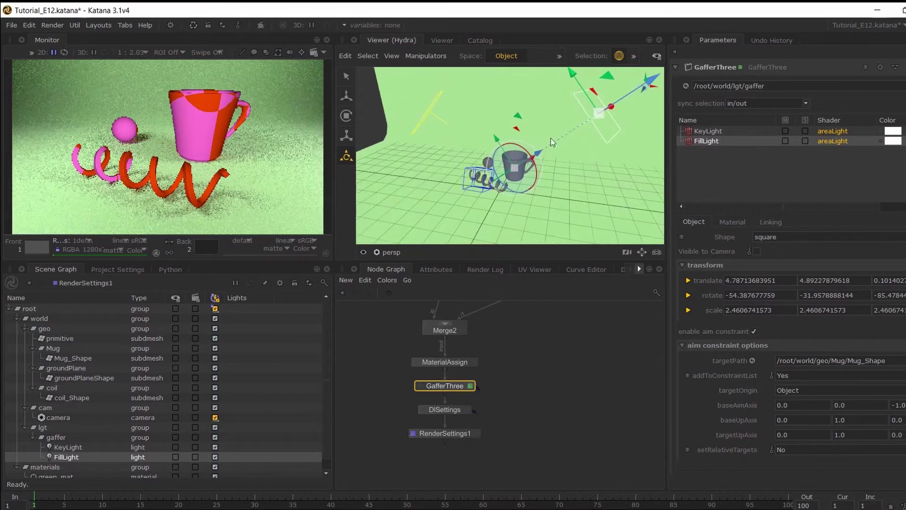
drag(648, 84, 657, 80)
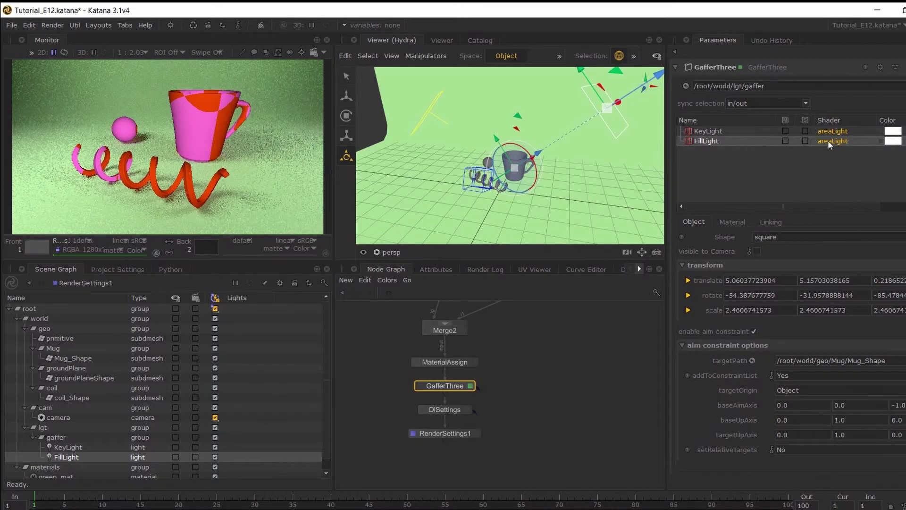
alt+drag(554, 180, 562, 172)
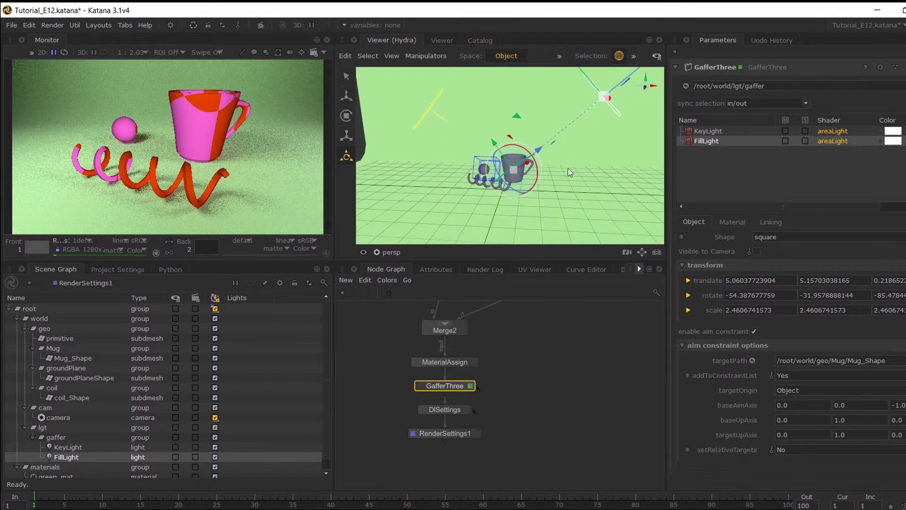
Set the color of KeyLight's areaLight shader to a warm tint of 0.9770, 0.8260, 0.6310.
click(713, 133)
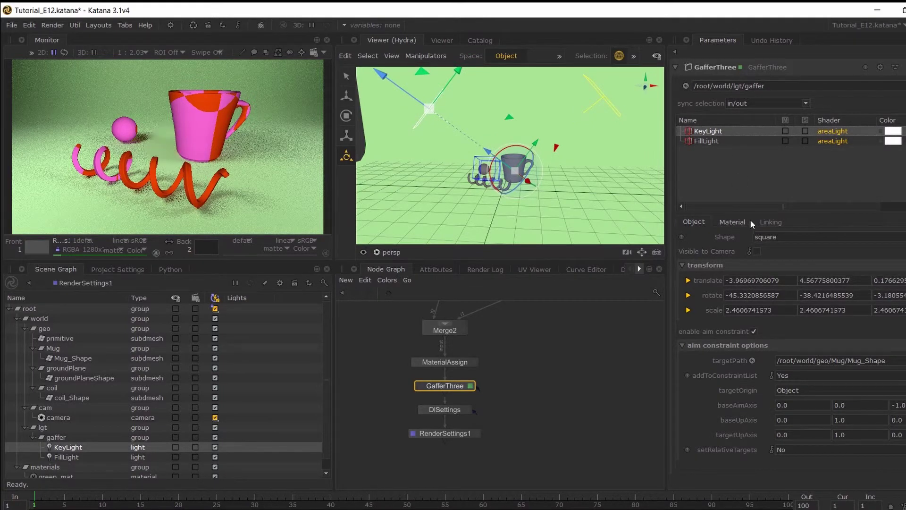
click(895, 132)
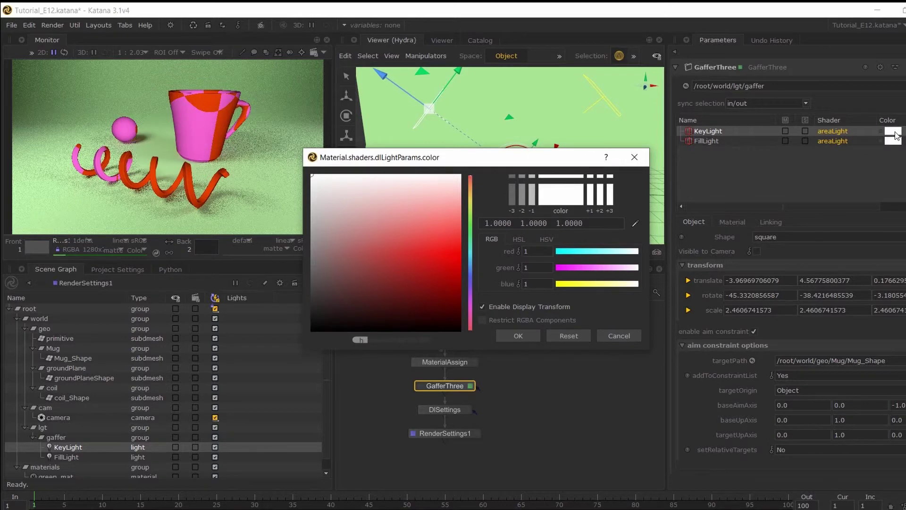
click(634, 157)
click(731, 222)
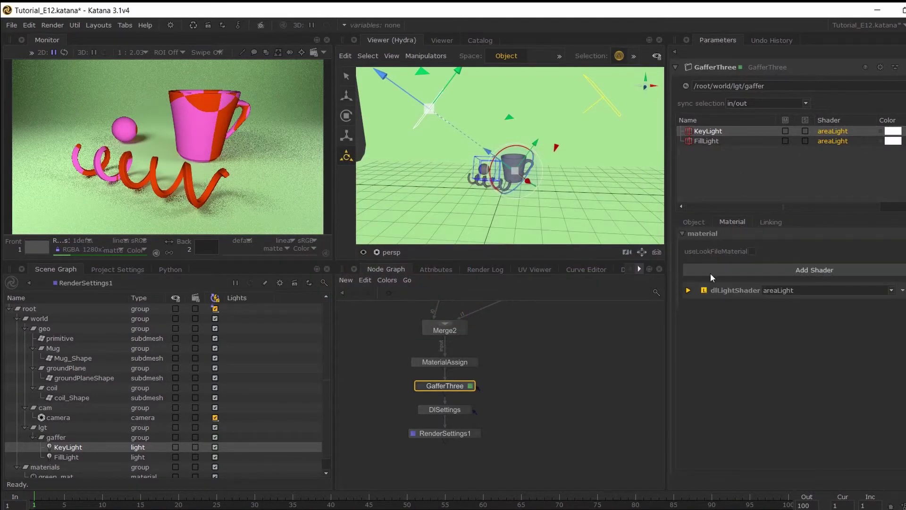
click(688, 290)
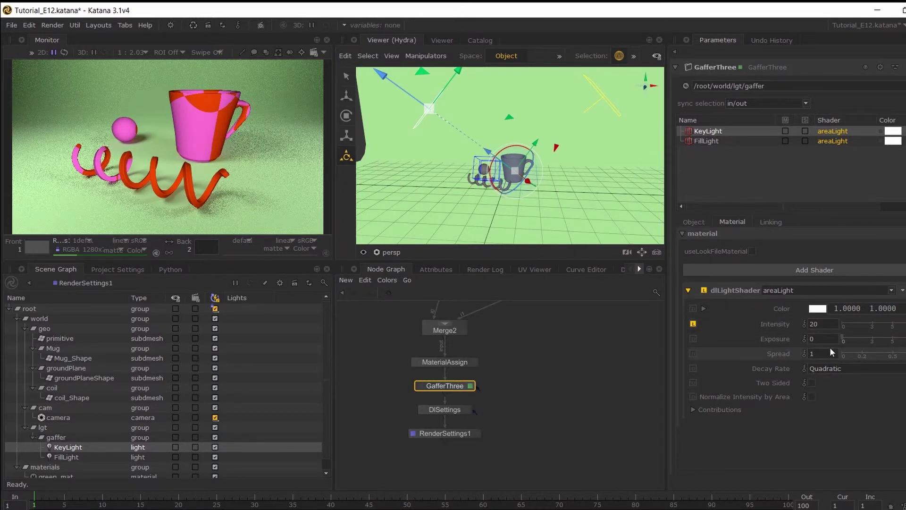
click(816, 311)
drag(452, 201, 470, 189)
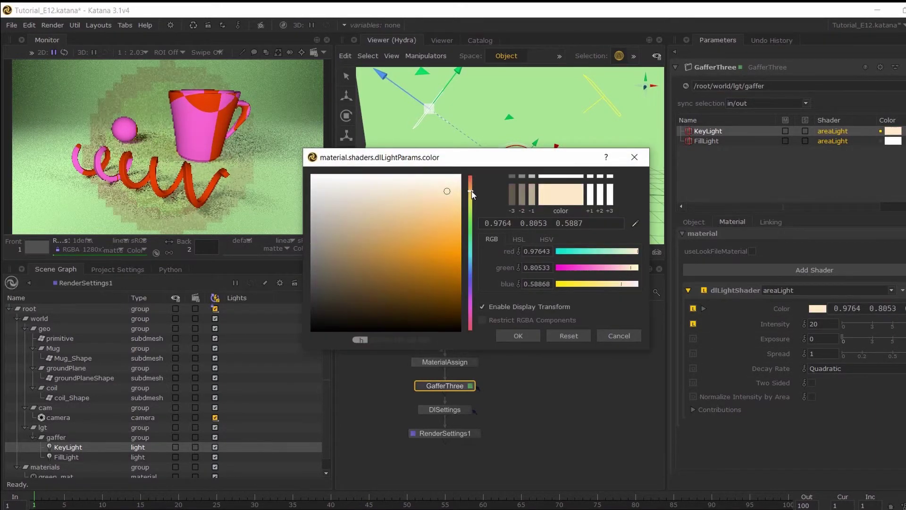
click(445, 190)
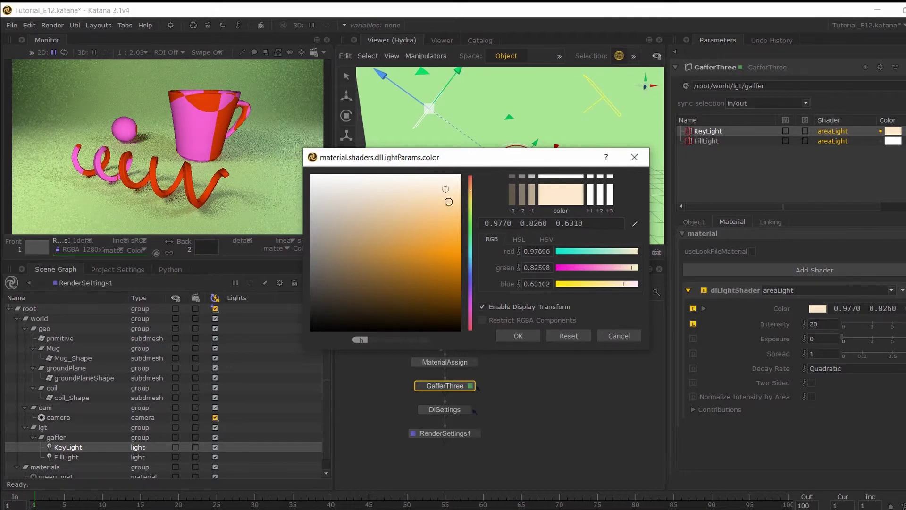
click(526, 333)
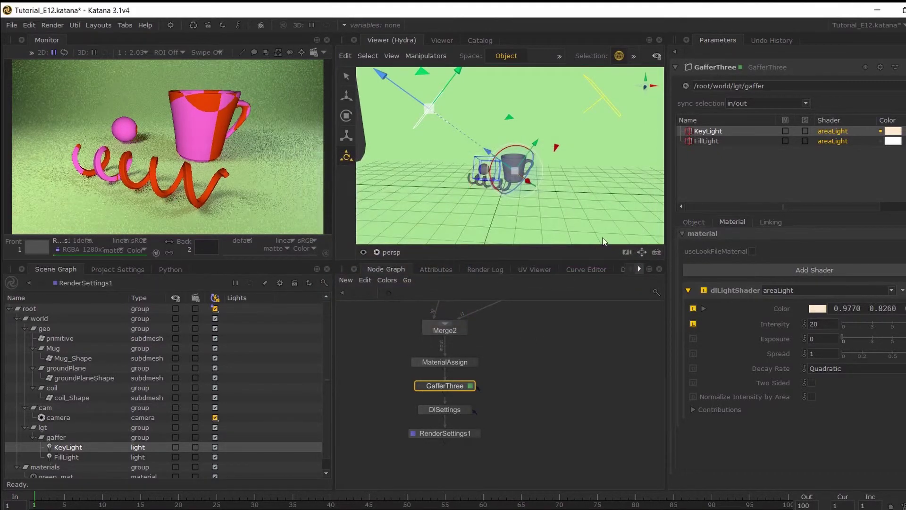